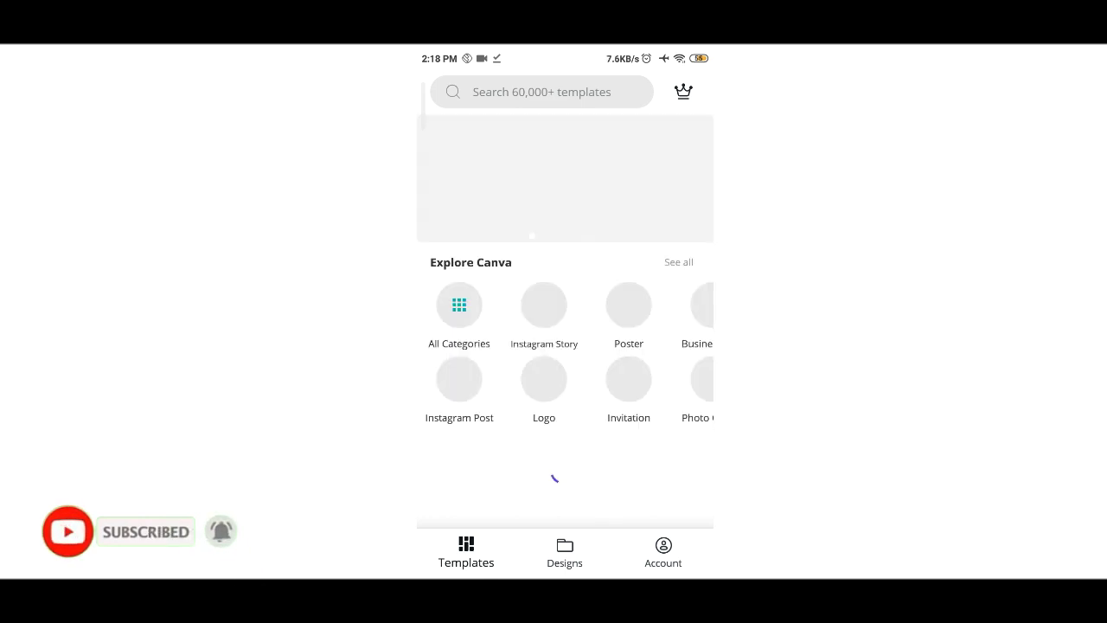
# Start a new design with a custom canvas of width 1200 px and height 1200 px
pyautogui.click(678, 493)
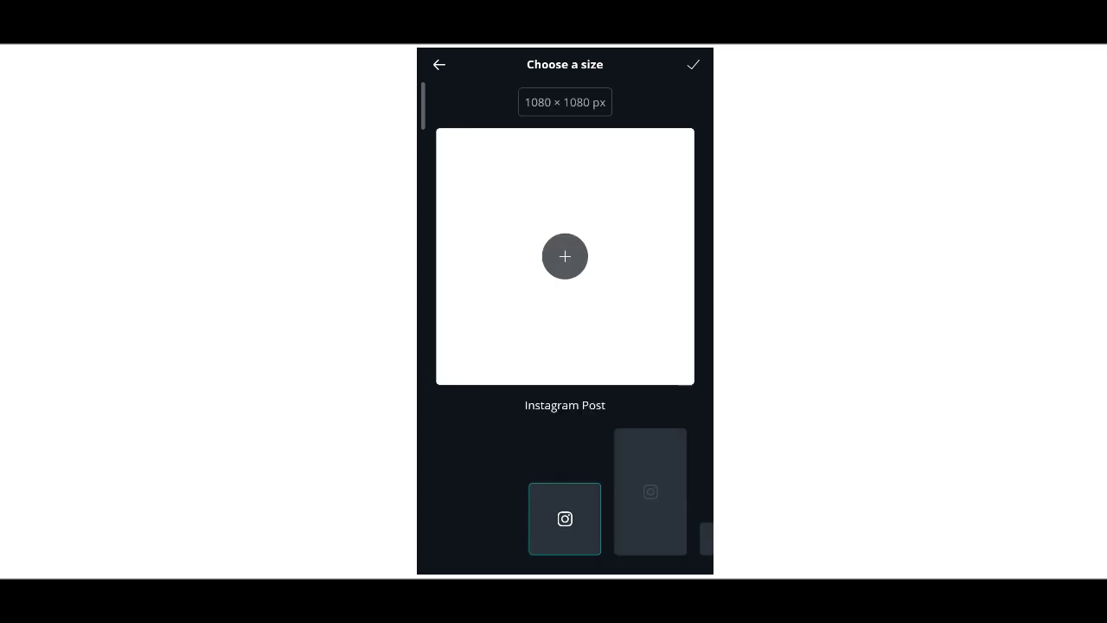
pyautogui.moveTo(655, 532); pyautogui.dragTo(597, 534)
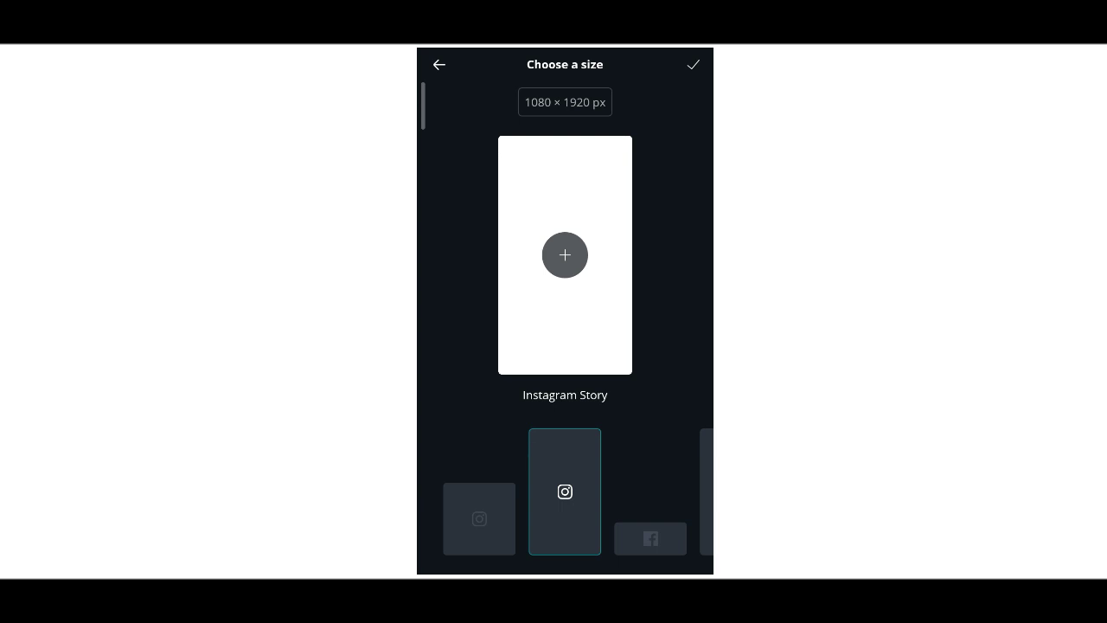
pyautogui.click(565, 102)
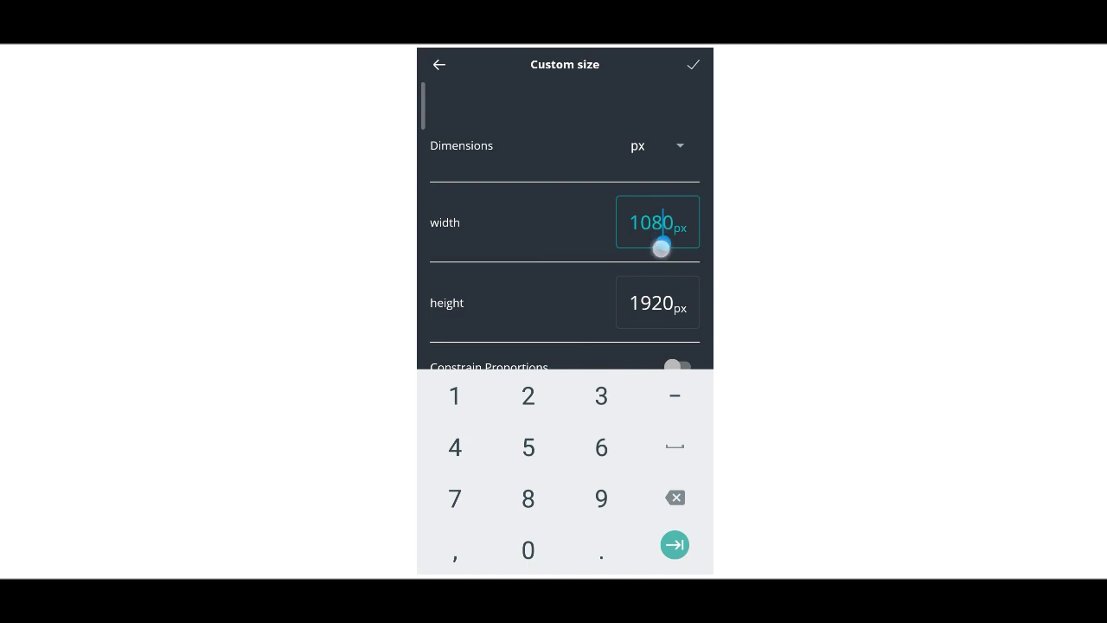
pyautogui.click(674, 498)
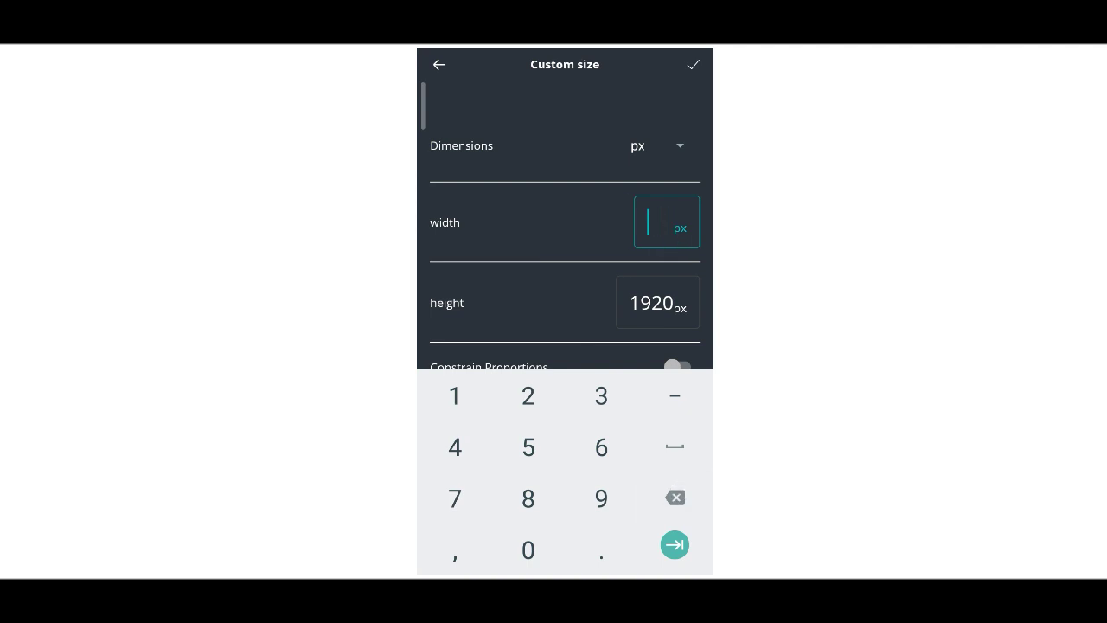
pyautogui.write('1200')
pyautogui.click(675, 296)
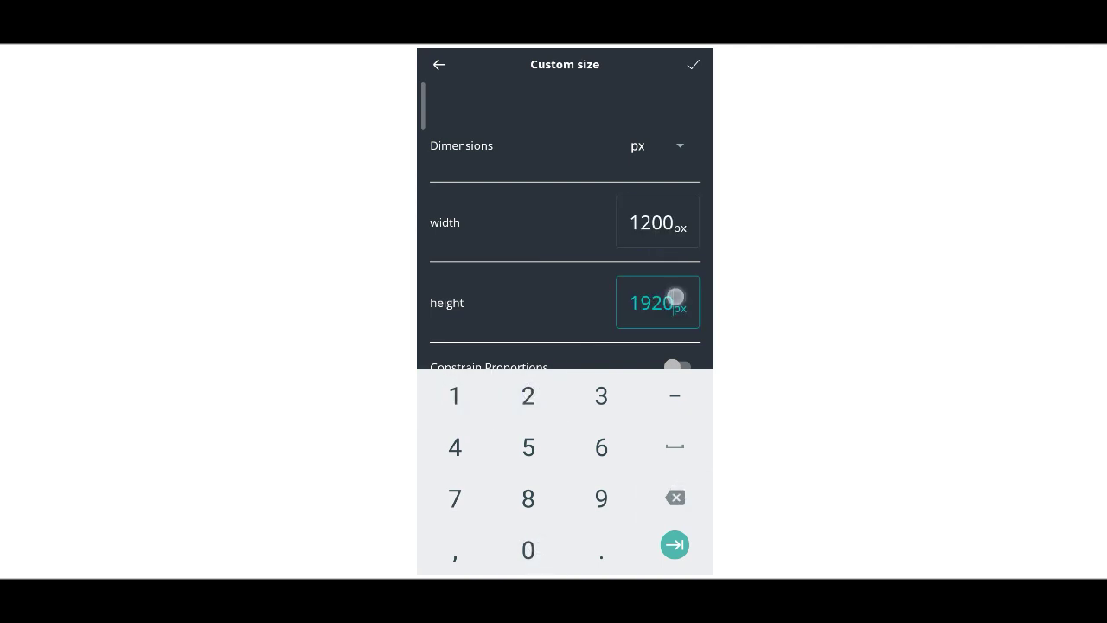
pyautogui.click(674, 497)
pyautogui.write('1')
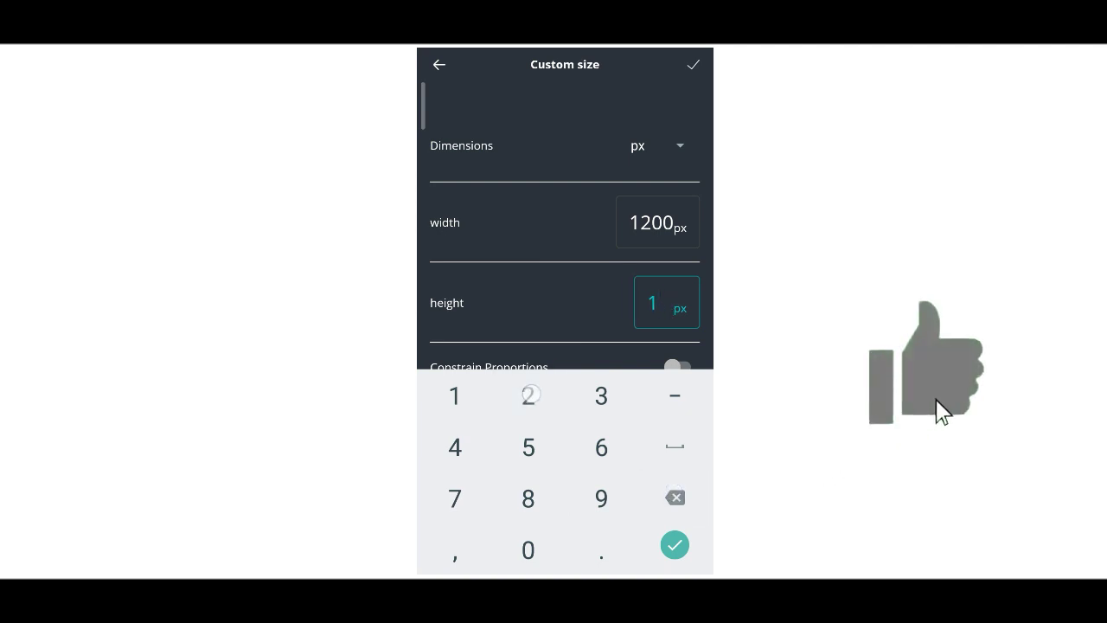
pyautogui.write('200')
pyautogui.click(693, 64)
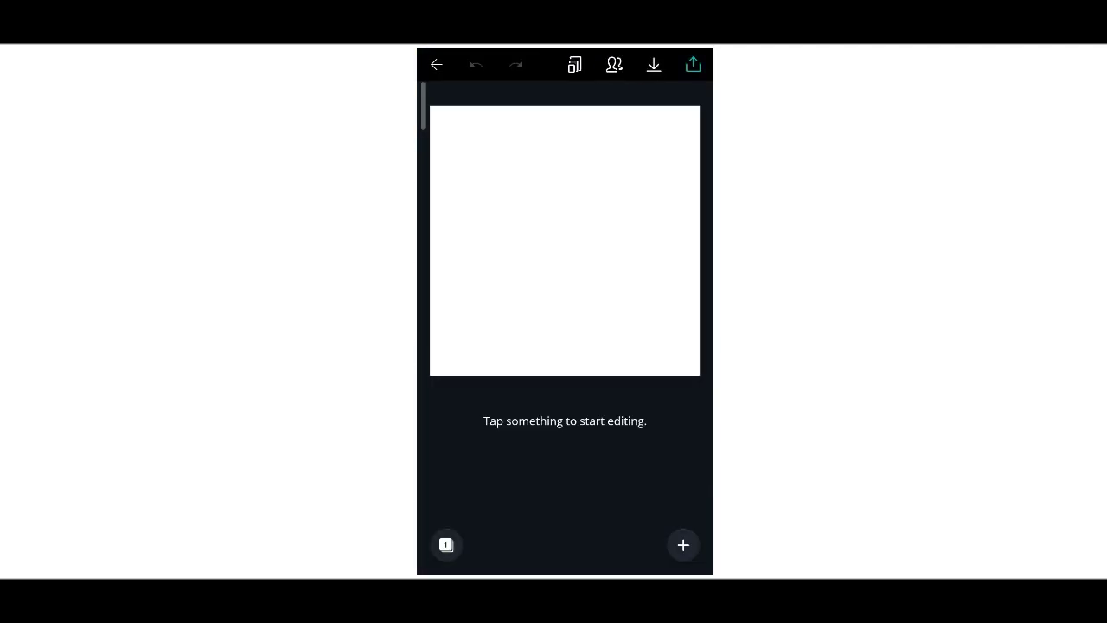
# Add the mountain photo of the hiker in red from the image gallery
pyautogui.click(682, 545)
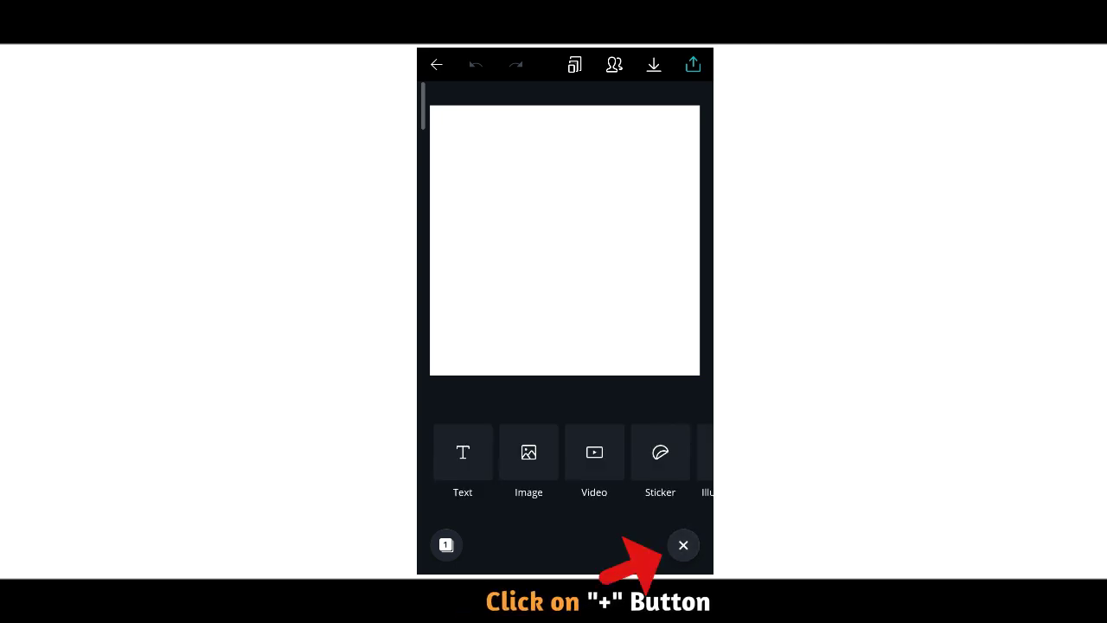
pyautogui.click(520, 445)
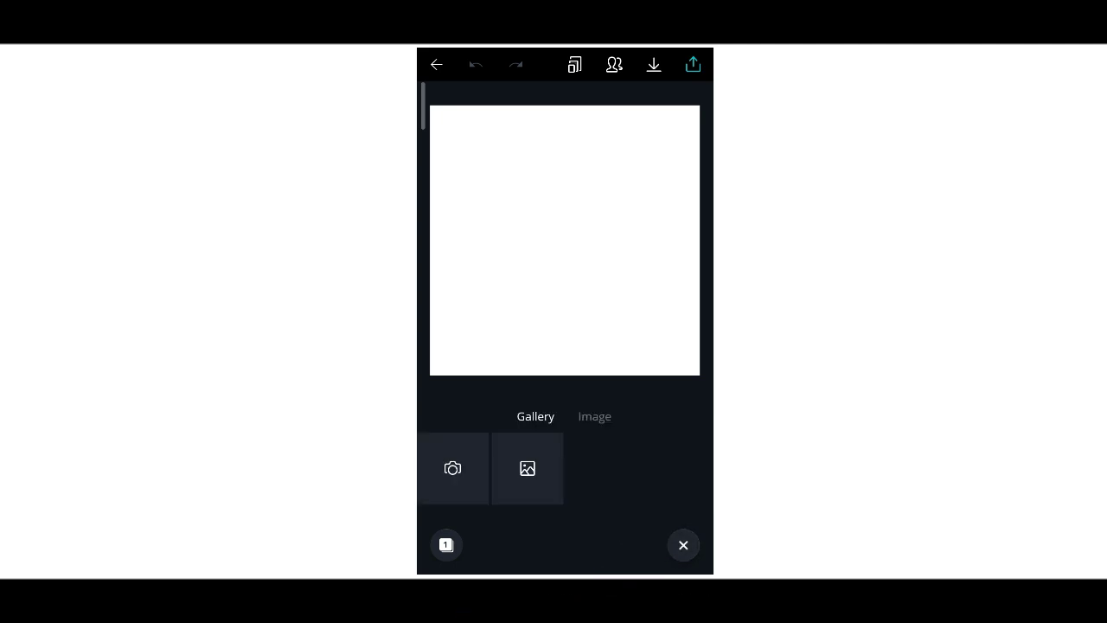
pyautogui.moveTo(641, 442); pyautogui.dragTo(652, 316)
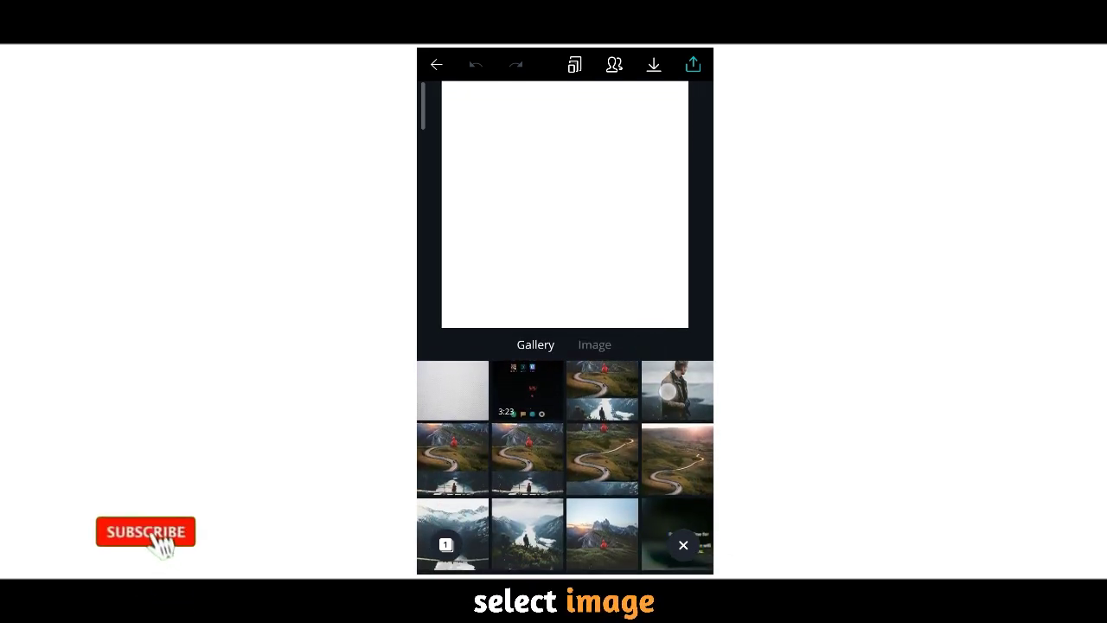
pyautogui.moveTo(669, 392); pyautogui.dragTo(669, 369)
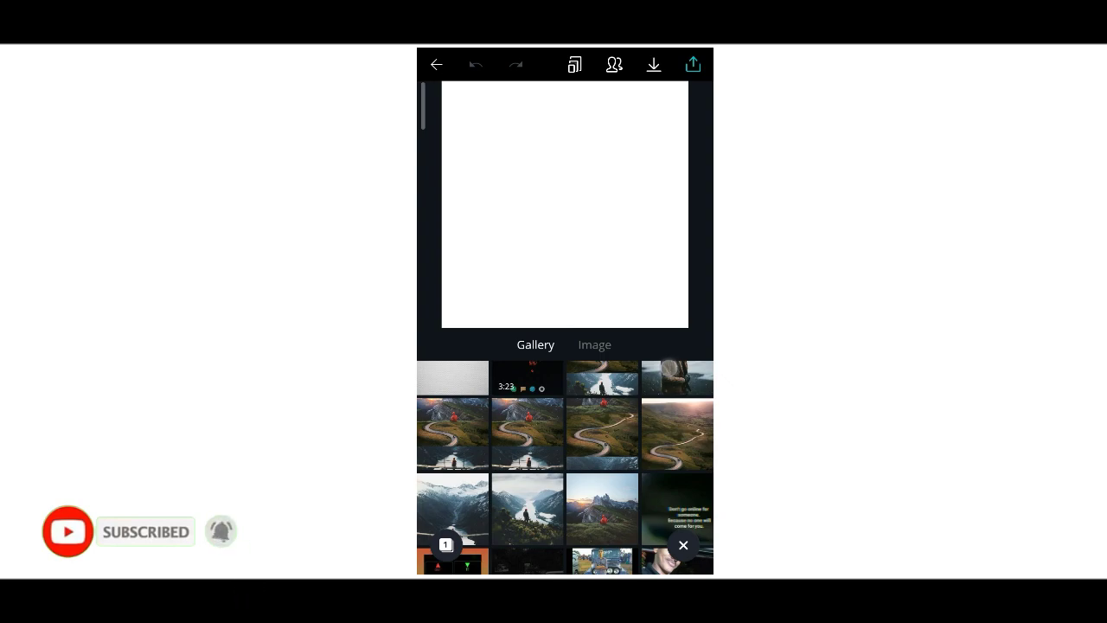
pyautogui.click(605, 506)
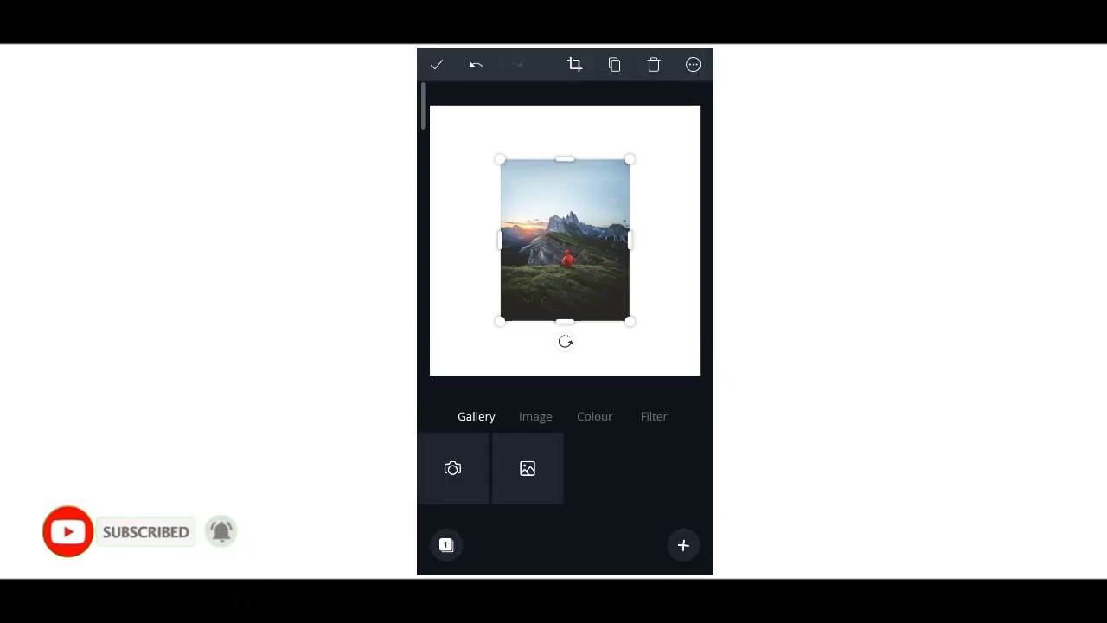
# Stretch the mountain photo to full canvas width and crop it into a top strip
pyautogui.moveTo(569, 219)
pyautogui.mouseDown()
pyautogui.moveTo(528, 169)
pyautogui.moveTo(500, 159)
pyautogui.mouseUp()
pyautogui.moveTo(575, 170); pyautogui.dragTo(699, 168)
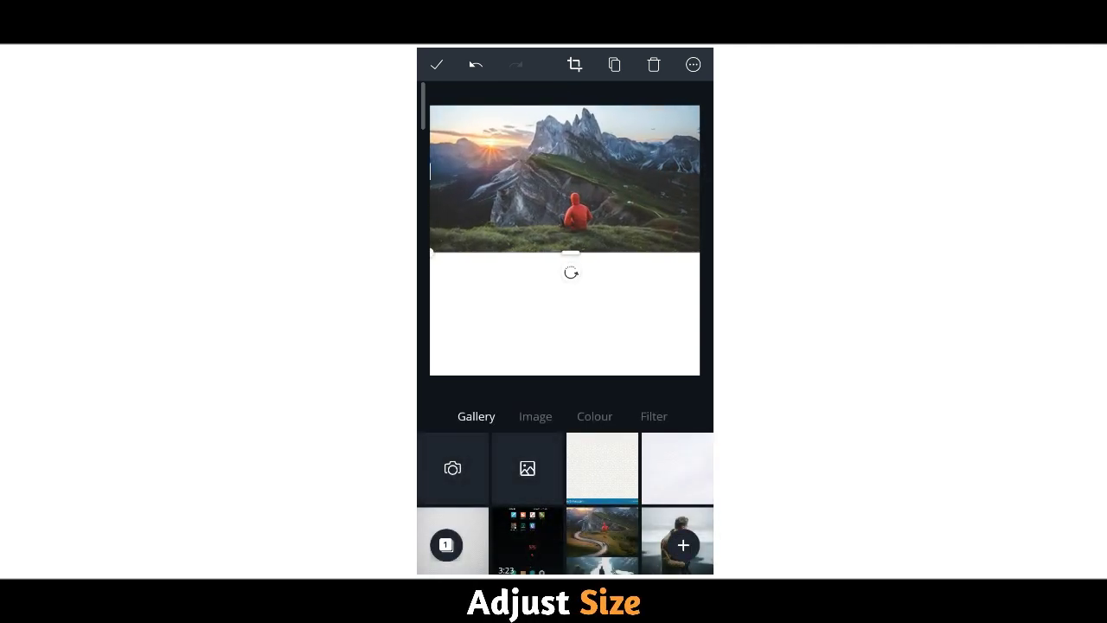
pyautogui.moveTo(644, 205); pyautogui.dragTo(644, 174)
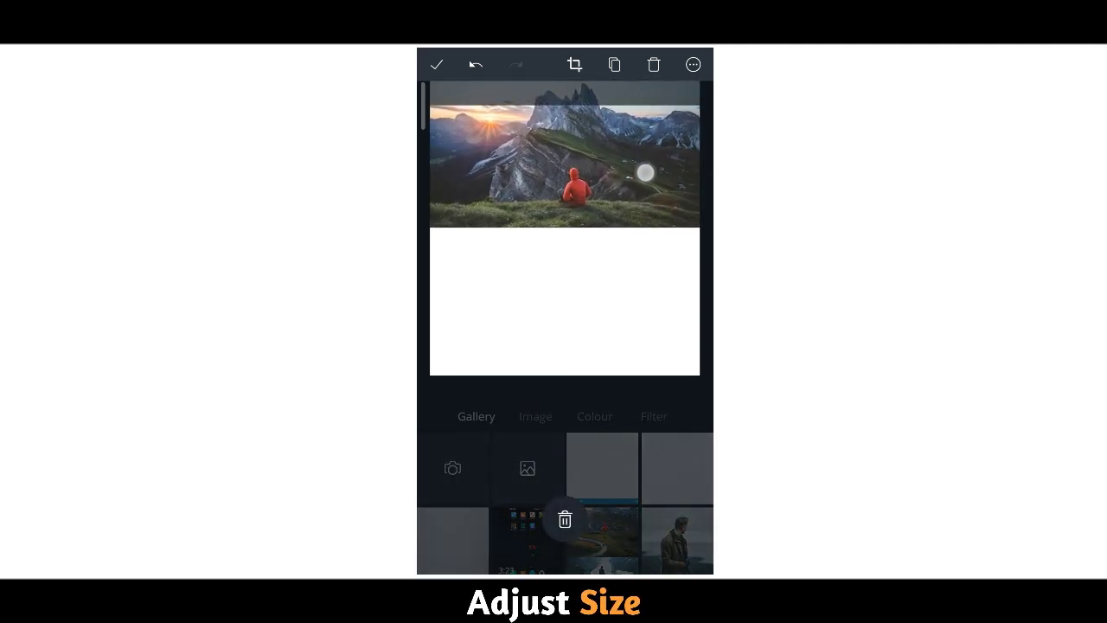
pyautogui.moveTo(567, 228); pyautogui.dragTo(576, 203)
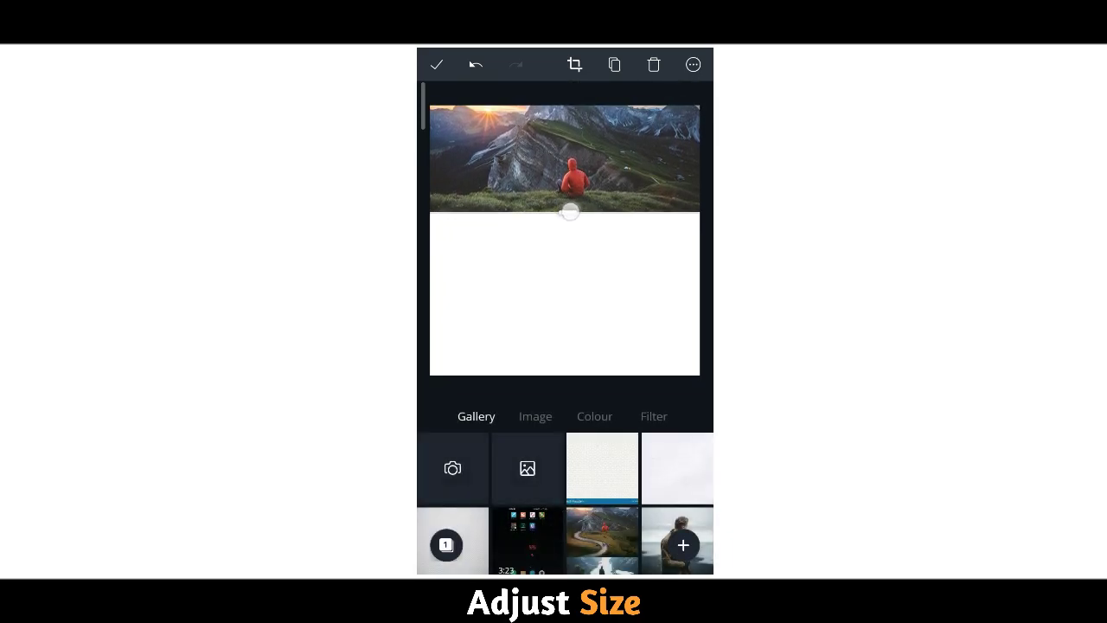
pyautogui.moveTo(569, 243); pyautogui.dragTo(571, 204)
pyautogui.click(568, 222)
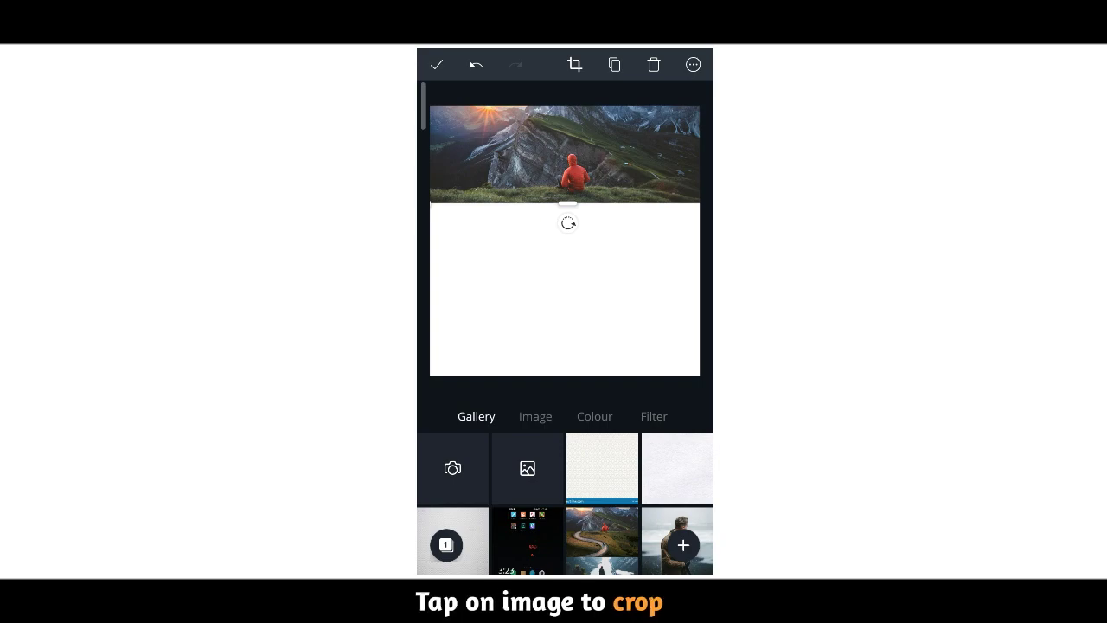
pyautogui.click(690, 64)
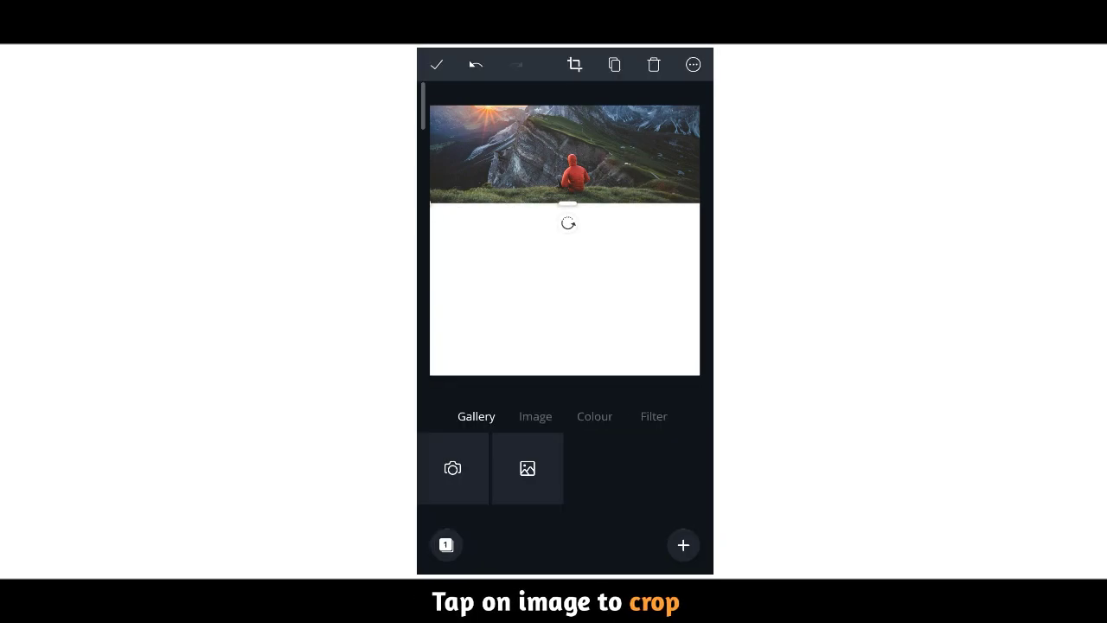
pyautogui.click(437, 64)
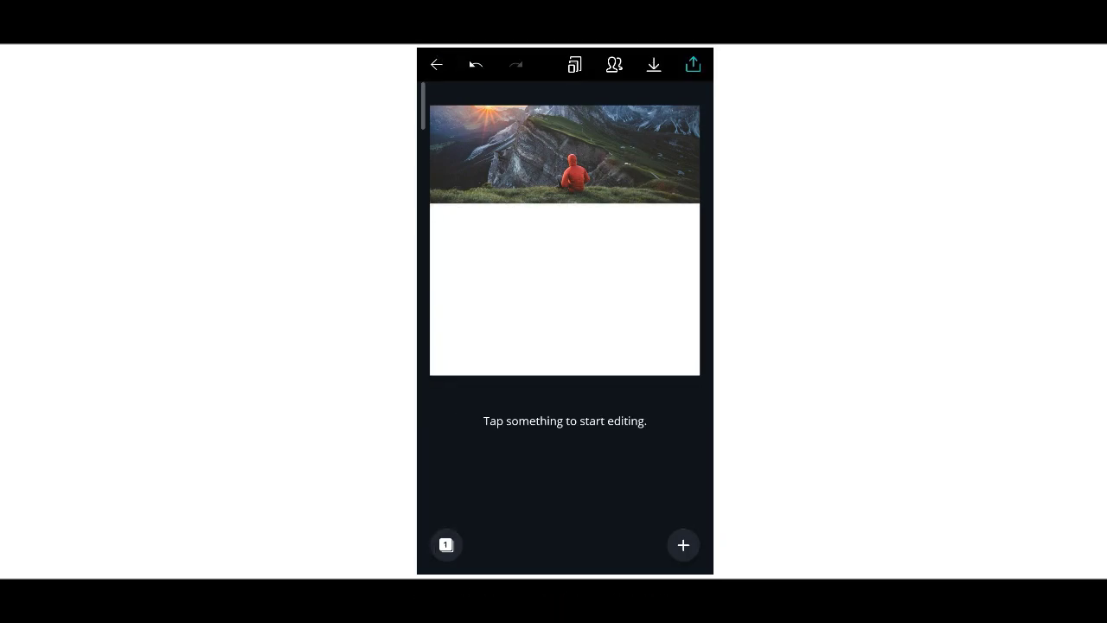
# Add the winding-road photo from the image gallery to the canvas
pyautogui.click(684, 544)
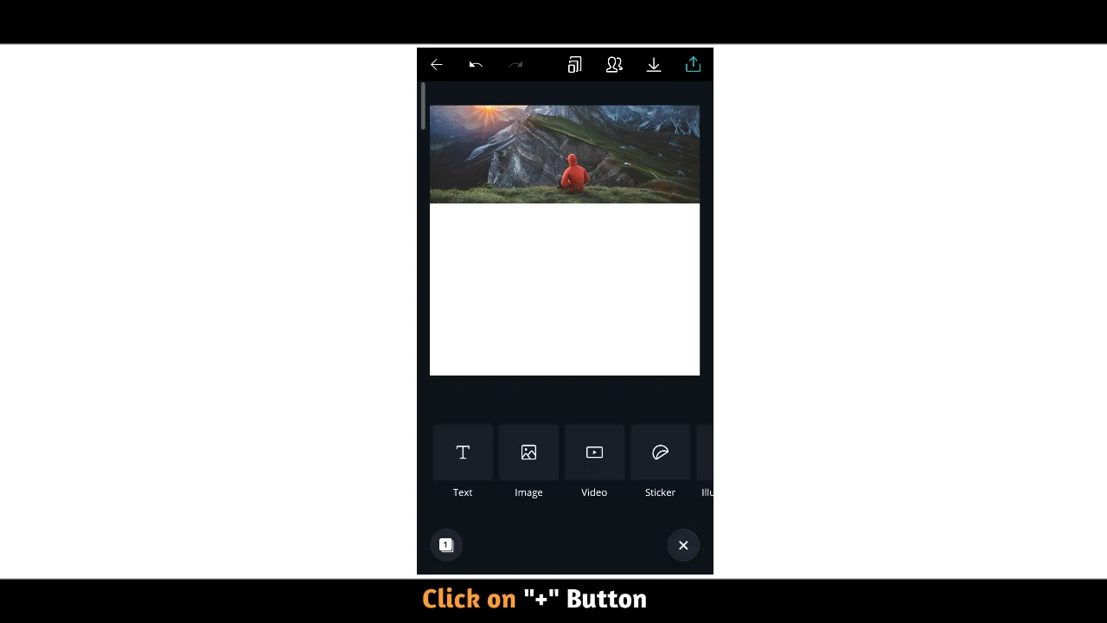
pyautogui.click(530, 448)
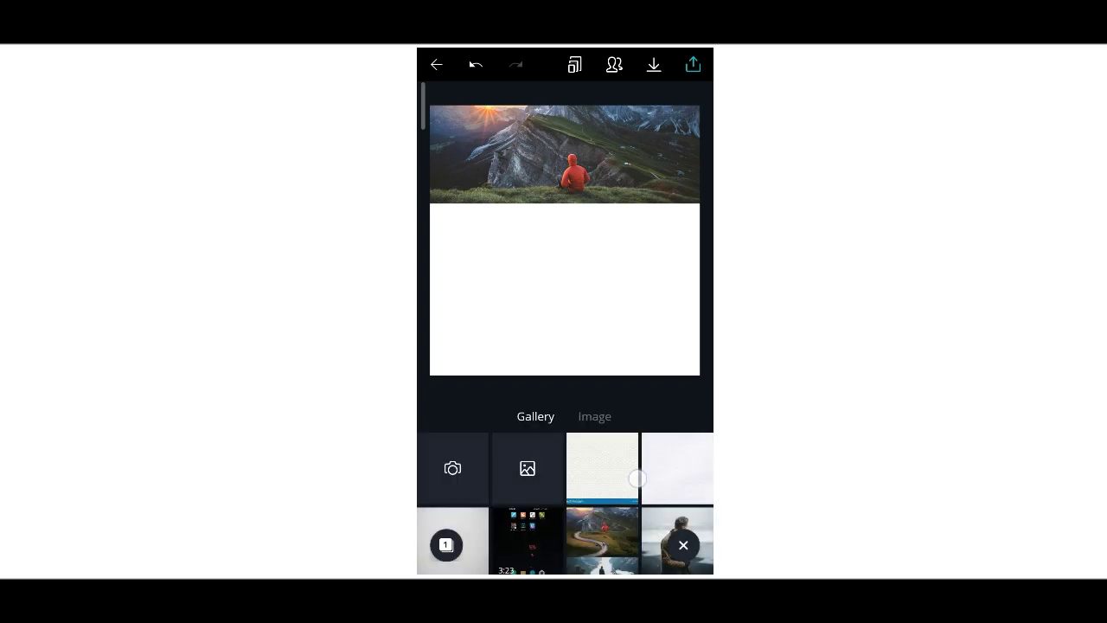
pyautogui.moveTo(637, 477); pyautogui.dragTo(656, 391)
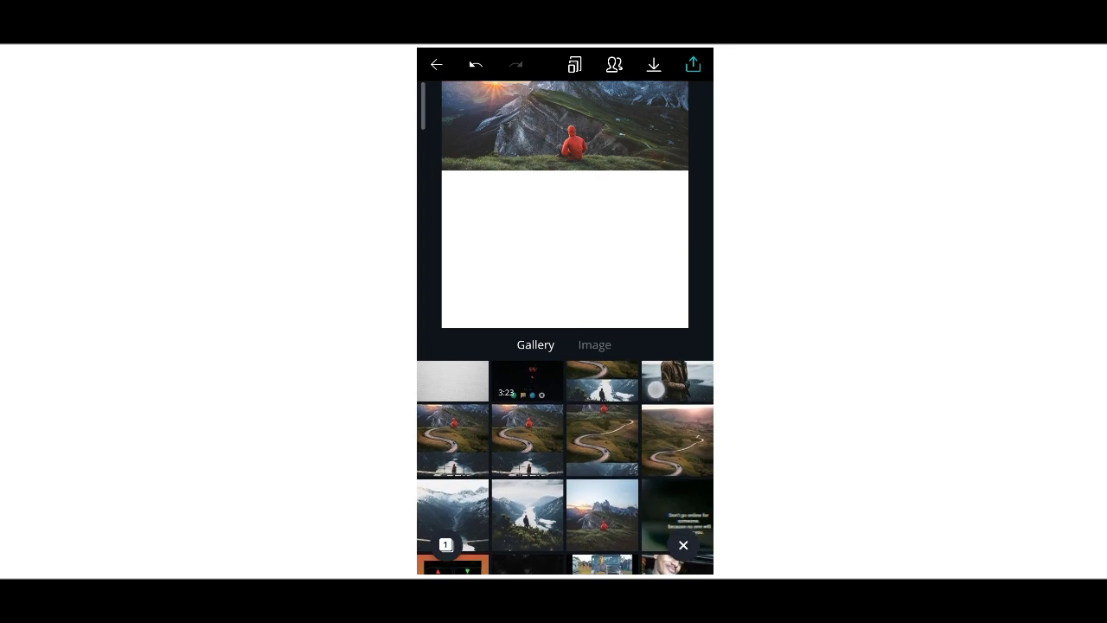
pyautogui.click(688, 439)
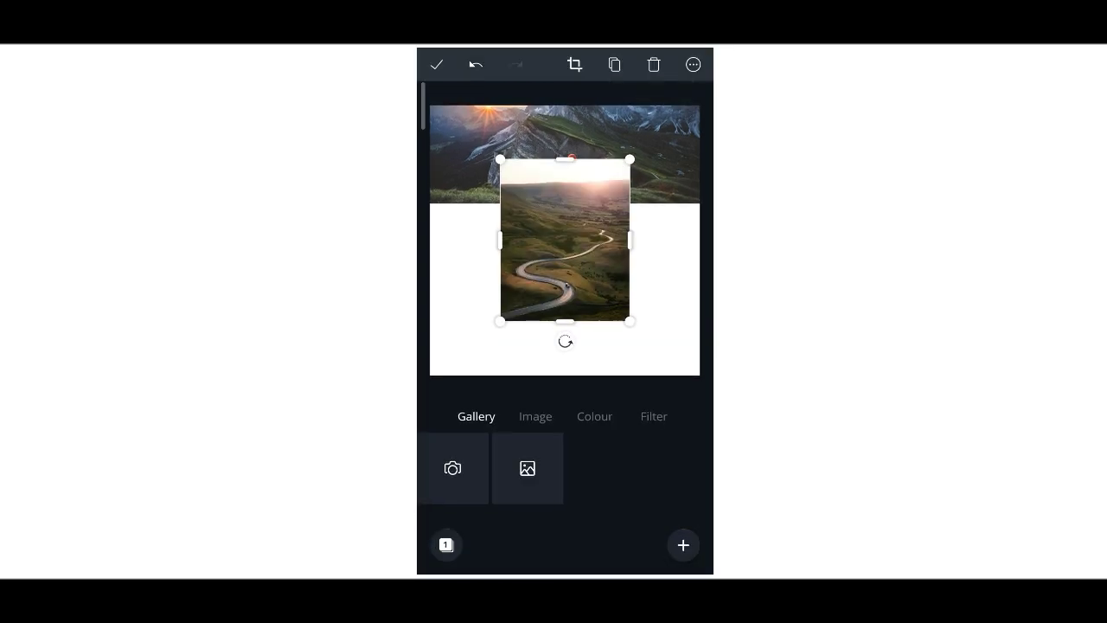
# Stretch the road photo to full canvas width and trim its top edge
pyautogui.moveTo(551, 260); pyautogui.dragTo(480, 257)
pyautogui.moveTo(559, 237); pyautogui.dragTo(709, 248)
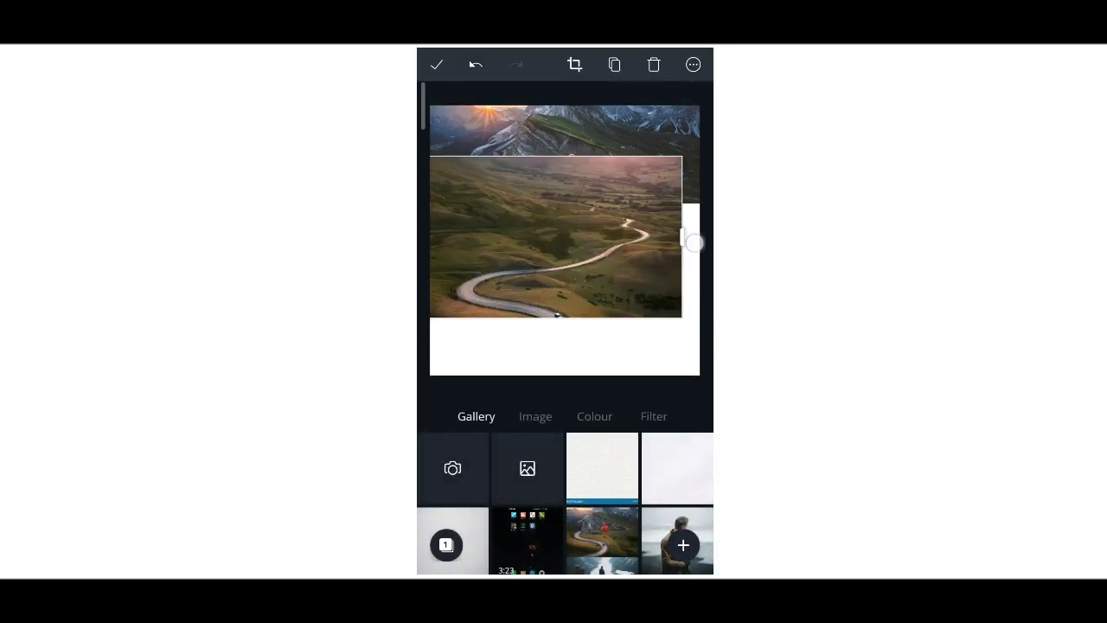
pyautogui.moveTo(623, 267); pyautogui.dragTo(619, 259)
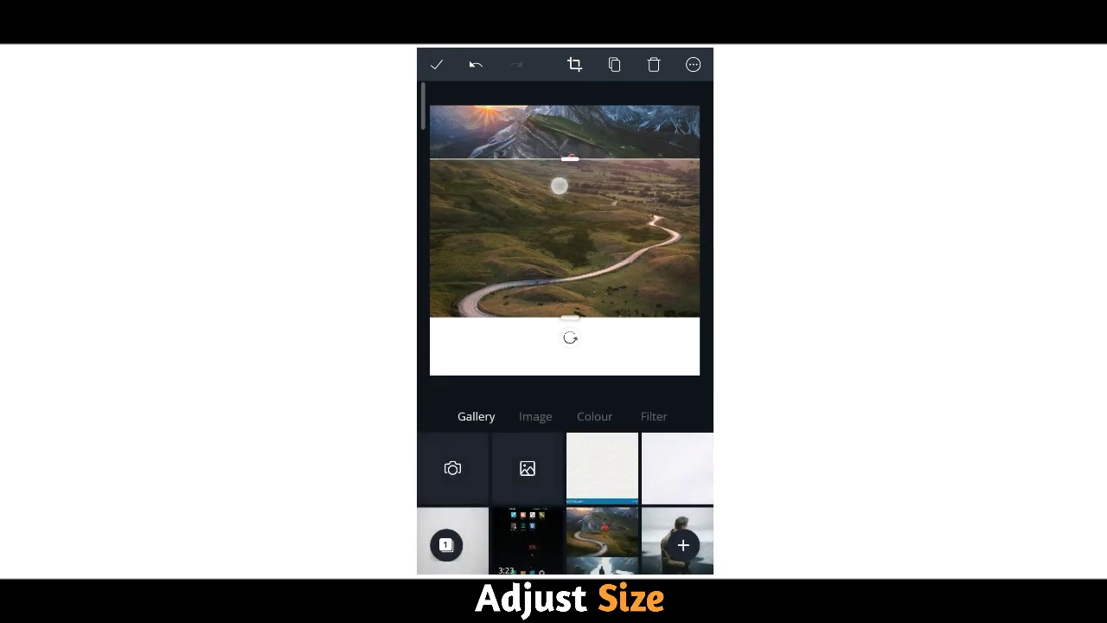
pyautogui.moveTo(558, 185); pyautogui.dragTo(570, 245)
pyautogui.moveTo(570, 317); pyautogui.dragTo(566, 381)
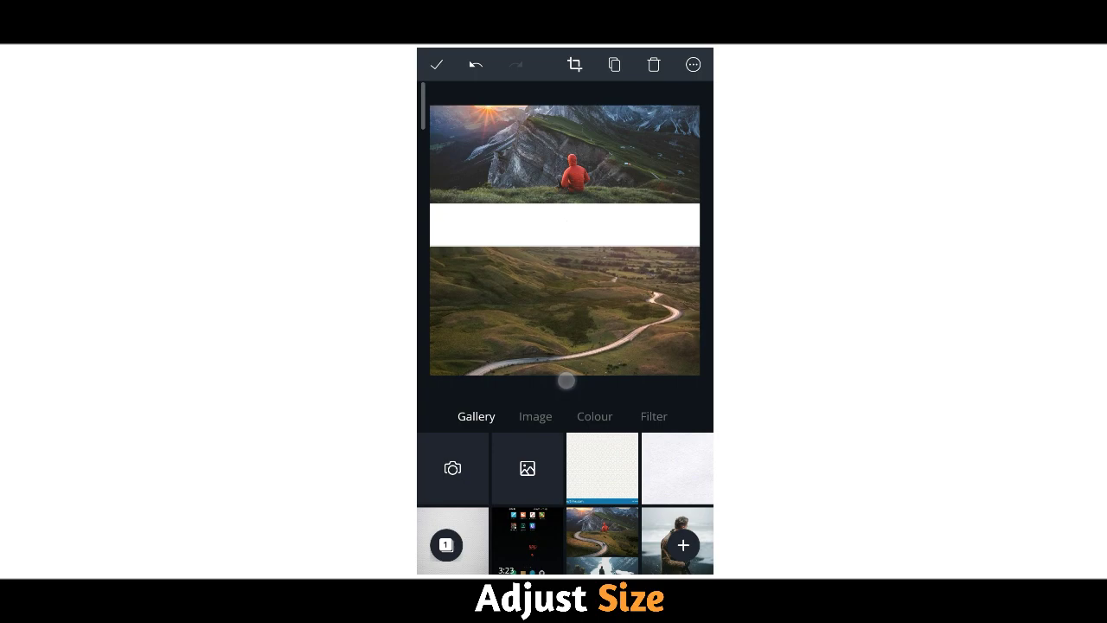
pyautogui.moveTo(623, 269)
pyautogui.mouseDown()
pyautogui.moveTo(593, 186)
pyautogui.moveTo(592, 203)
pyautogui.mouseUp()
# Crop the road photo and align it directly beneath the mountain strip
pyautogui.doubleClick(619, 256)
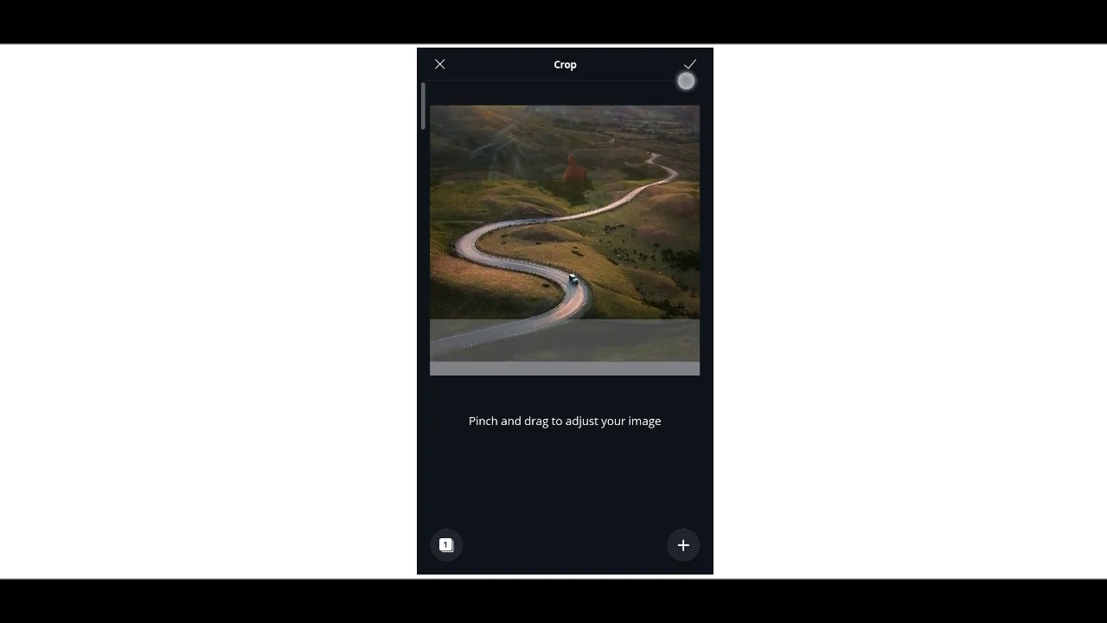
pyautogui.click(690, 64)
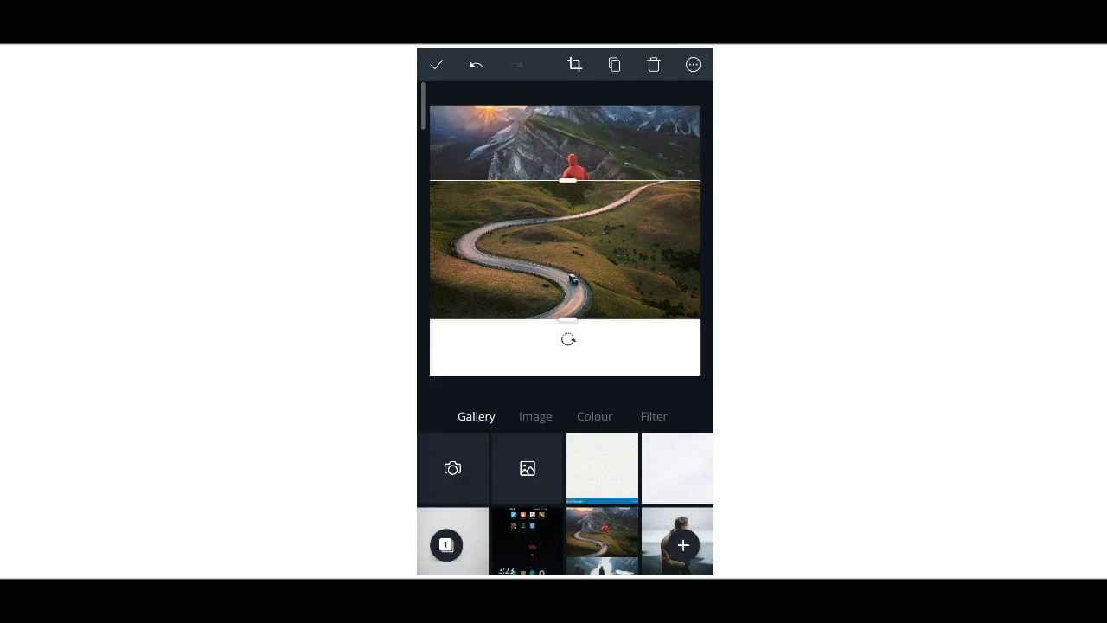
pyautogui.moveTo(569, 193); pyautogui.dragTo(568, 214)
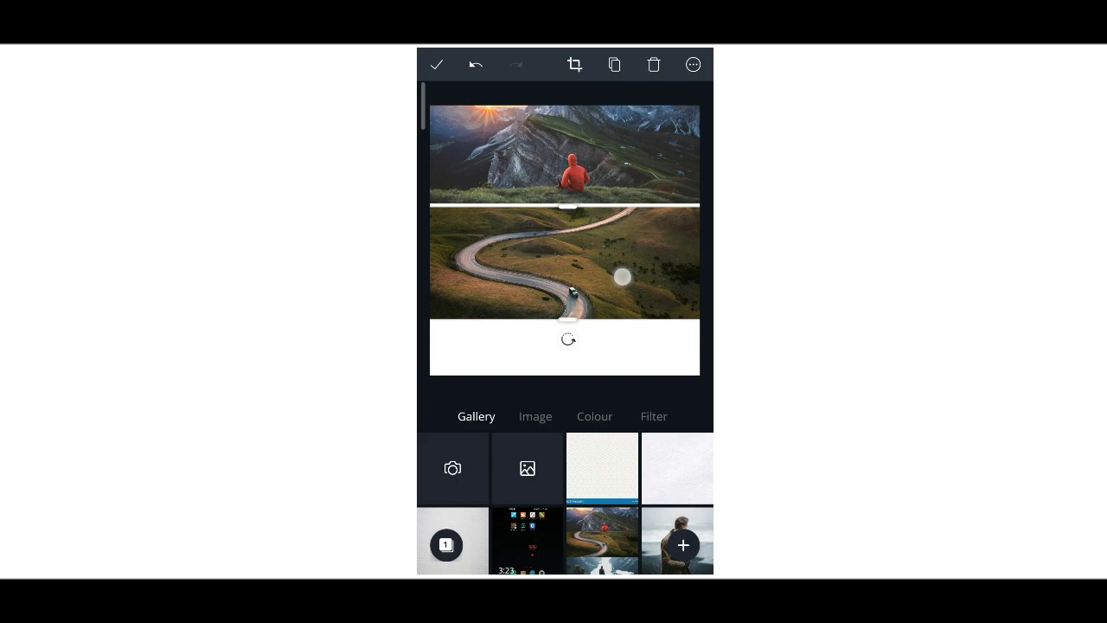
pyautogui.moveTo(622, 277); pyautogui.dragTo(623, 267)
pyautogui.moveTo(571, 195); pyautogui.dragTo(574, 211)
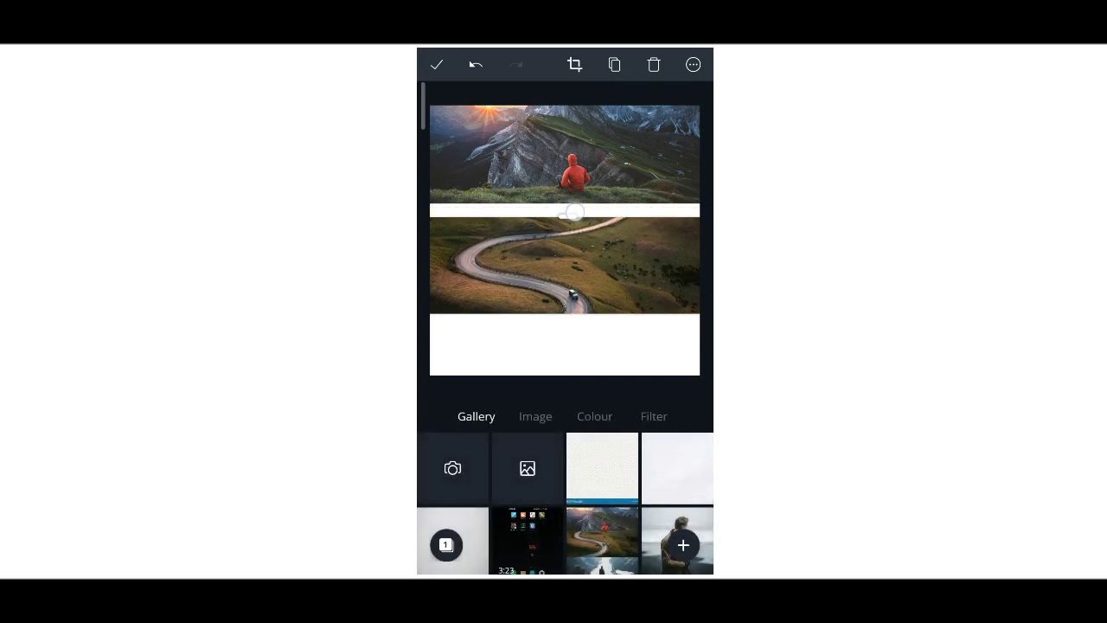
pyautogui.moveTo(642, 261); pyautogui.dragTo(642, 246)
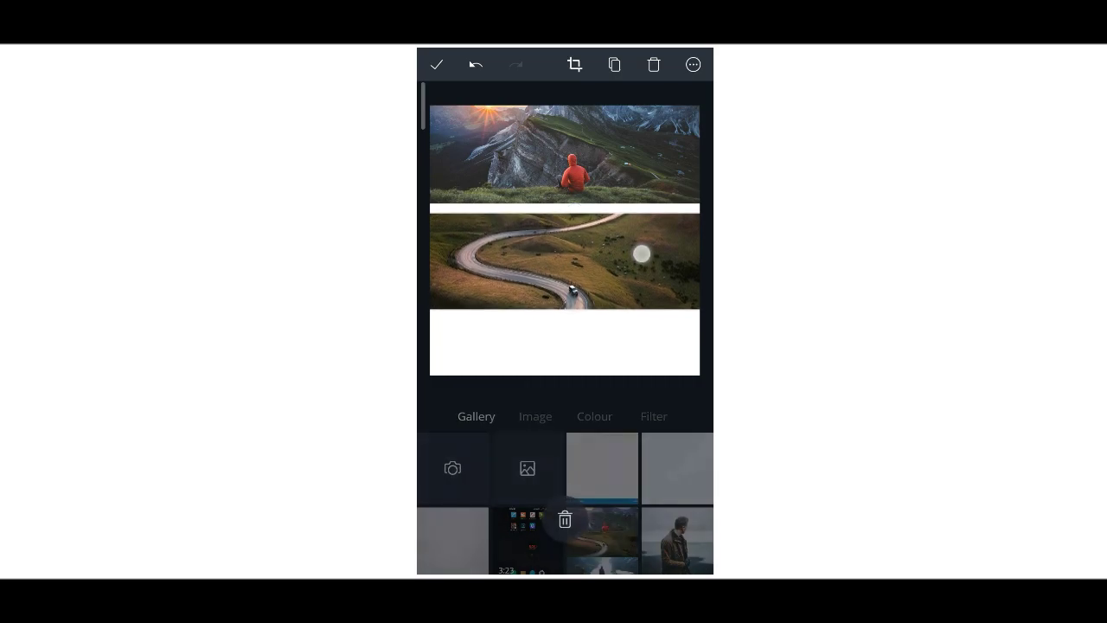
pyautogui.moveTo(568, 316)
pyautogui.mouseDown()
pyautogui.moveTo(582, 302)
pyautogui.moveTo(574, 317)
pyautogui.mouseUp()
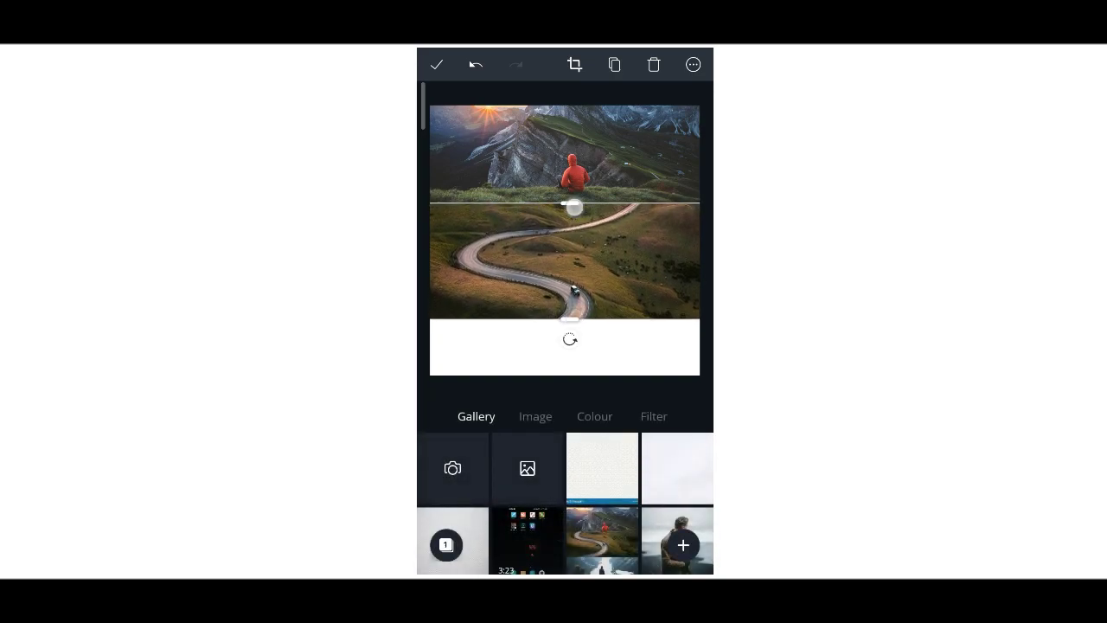
pyautogui.moveTo(574, 207); pyautogui.dragTo(574, 227)
pyautogui.moveTo(625, 282); pyautogui.dragTo(626, 253)
pyautogui.click(652, 314)
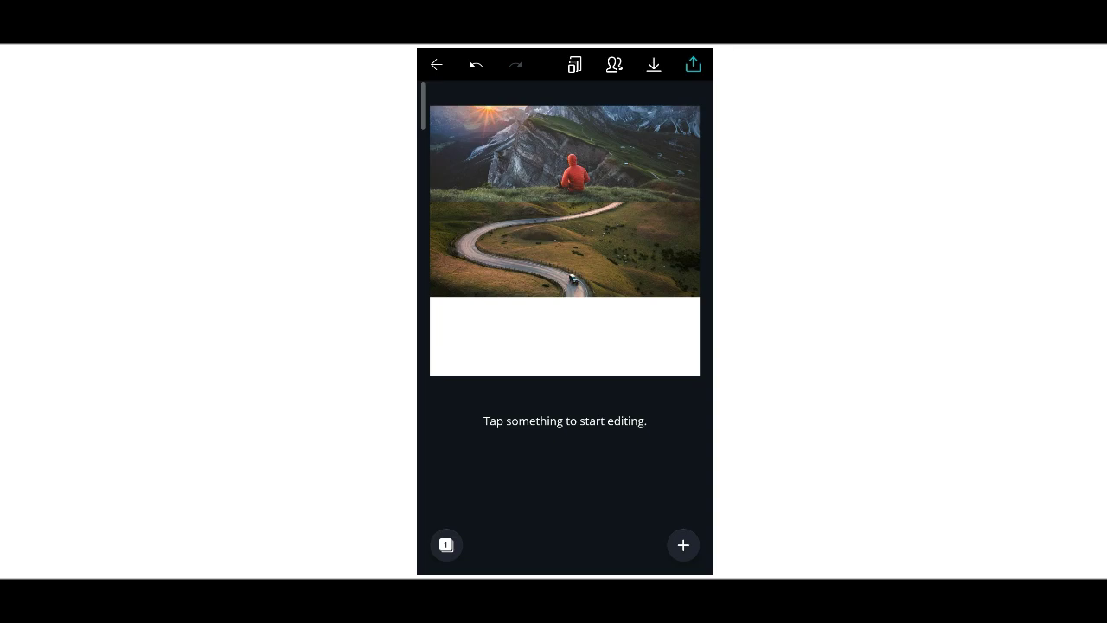
# Add the lake photo from the image gallery to the design
pyautogui.click(684, 545)
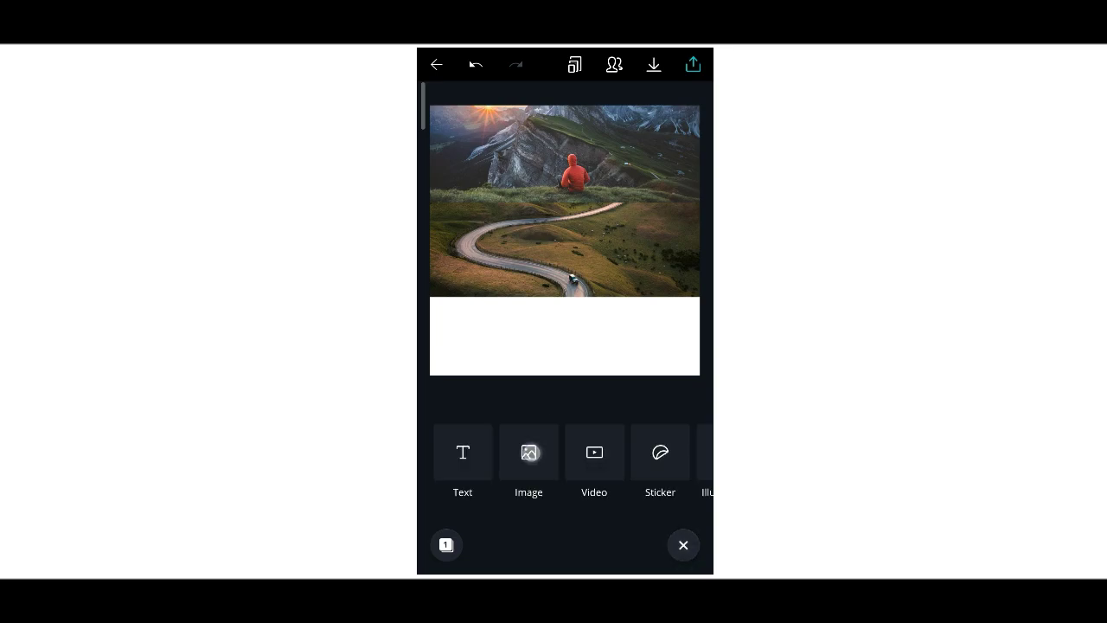
pyautogui.click(530, 451)
pyautogui.moveTo(643, 416); pyautogui.dragTo(641, 325)
pyautogui.click(527, 530)
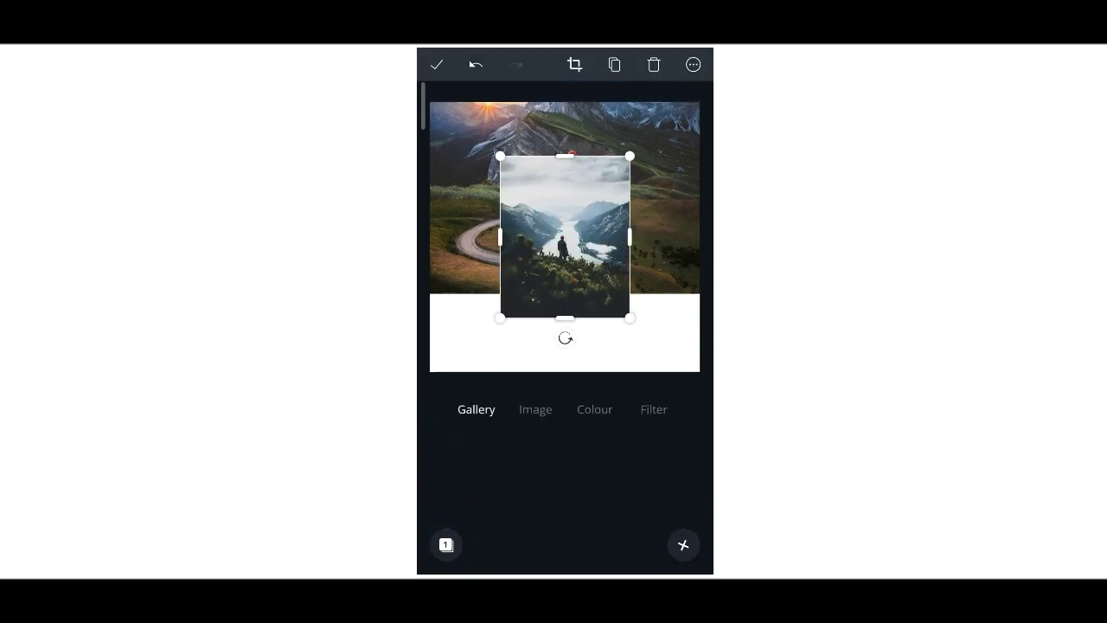
# Crop the lake photo and place it in the bottom strip, enlarging the strip above
pyautogui.moveTo(554, 290); pyautogui.dragTo(488, 361)
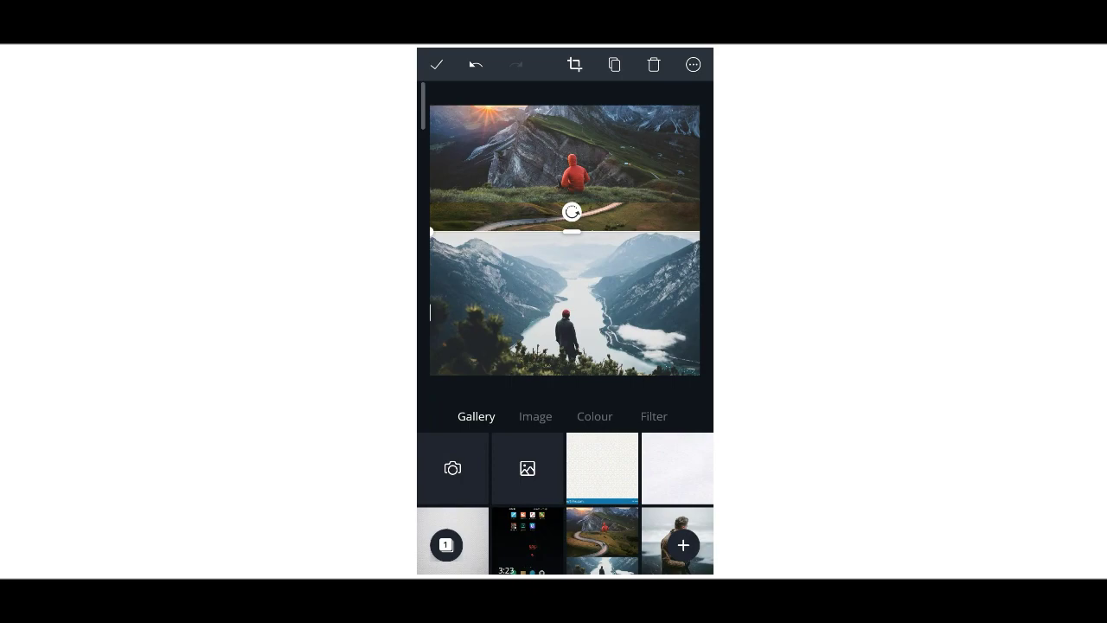
pyautogui.click(574, 66)
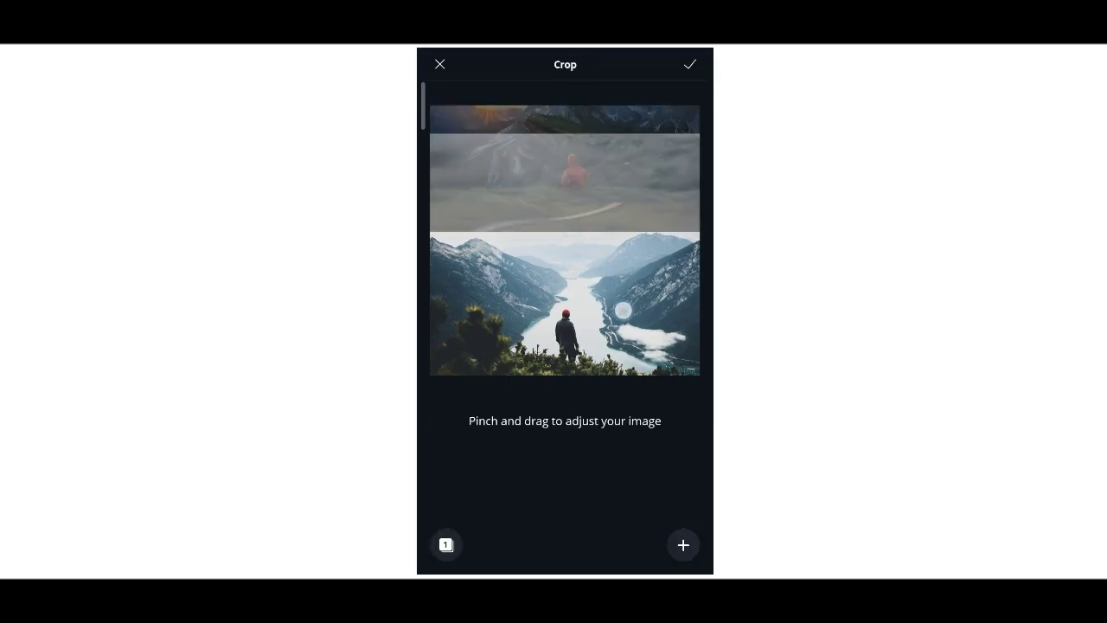
pyautogui.moveTo(623, 310)
pyautogui.mouseDown()
pyautogui.moveTo(620, 265)
pyautogui.moveTo(619, 276)
pyautogui.mouseUp()
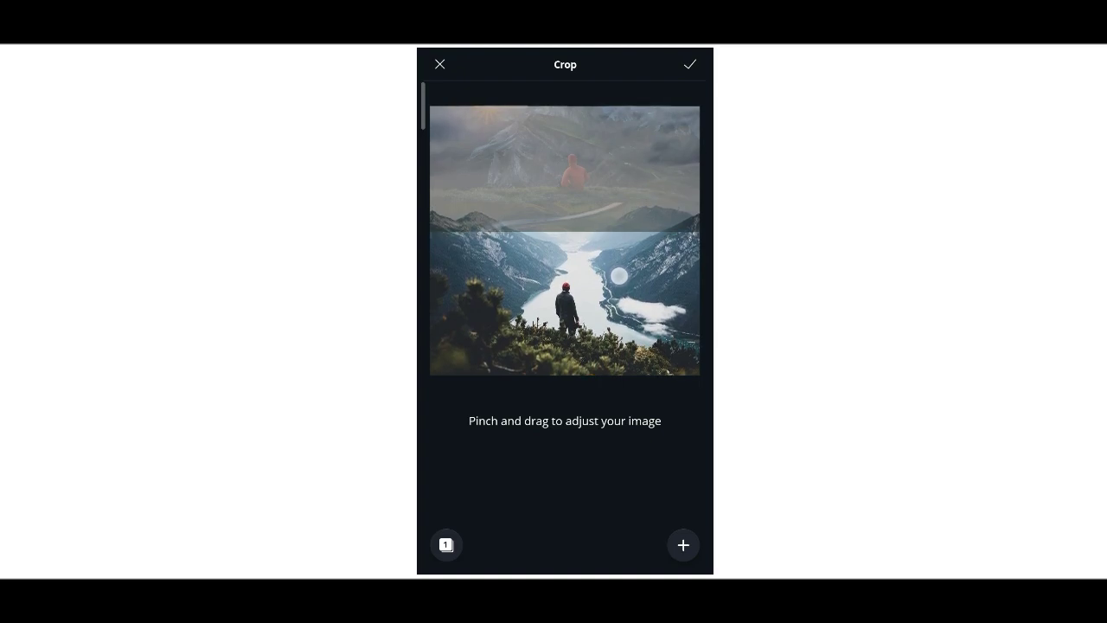
pyautogui.click(696, 54)
pyautogui.moveTo(571, 217); pyautogui.dragTo(612, 325)
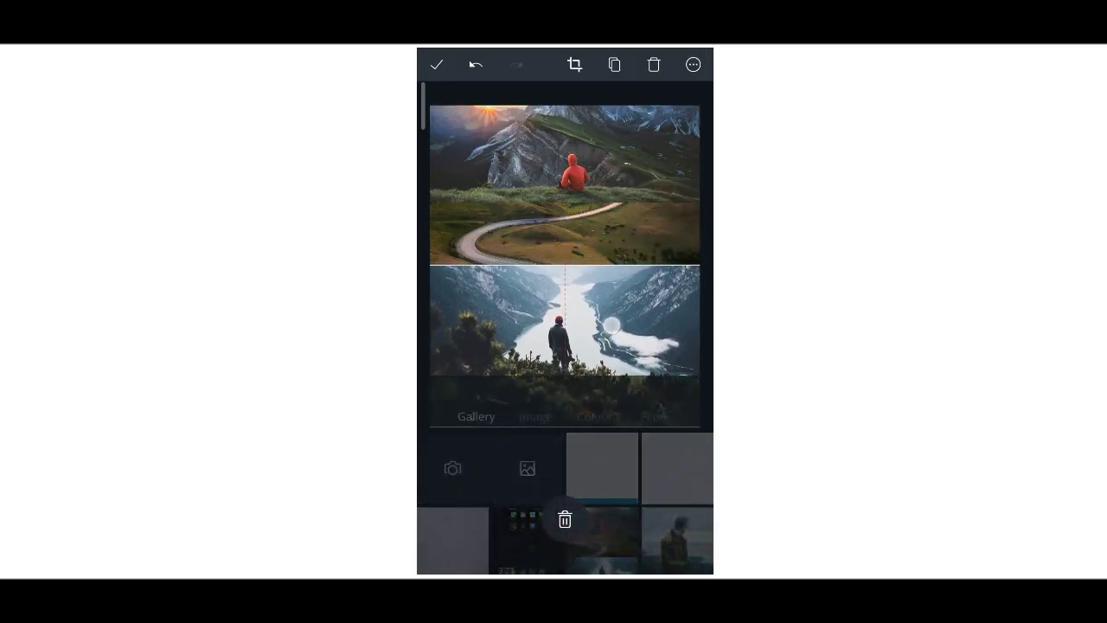
pyautogui.moveTo(566, 251)
pyautogui.mouseDown()
pyautogui.moveTo(575, 311)
pyautogui.moveTo(578, 287)
pyautogui.mouseUp()
pyautogui.moveTo(623, 333); pyautogui.dragTo(566, 259)
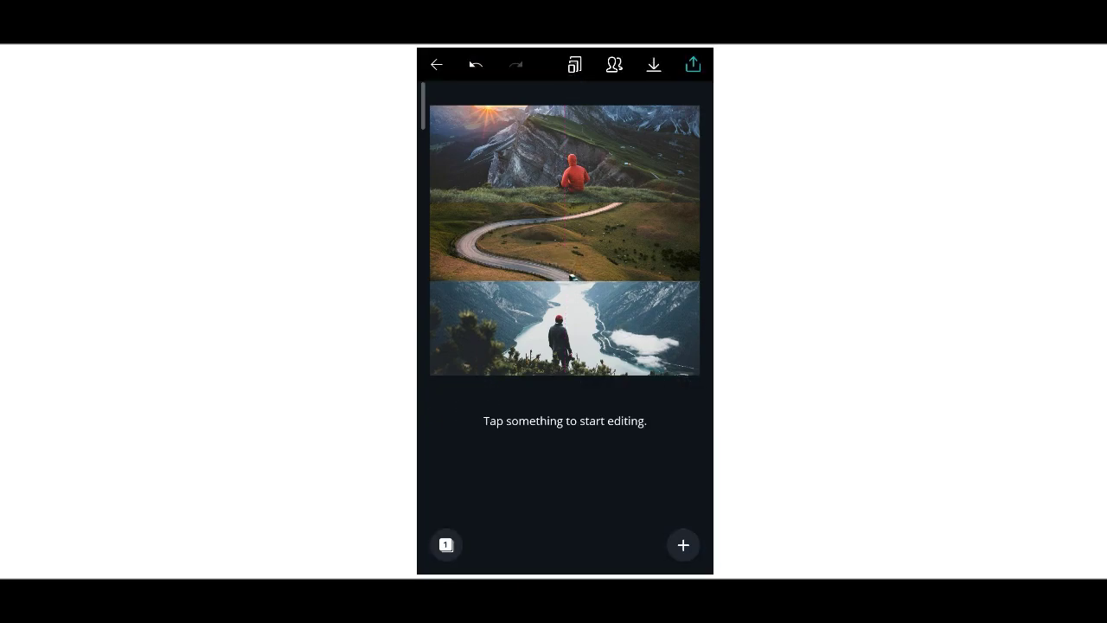
# Re-crop the lake photo and settle it as the bottom strip of the three-photo stack
pyautogui.click(571, 275)
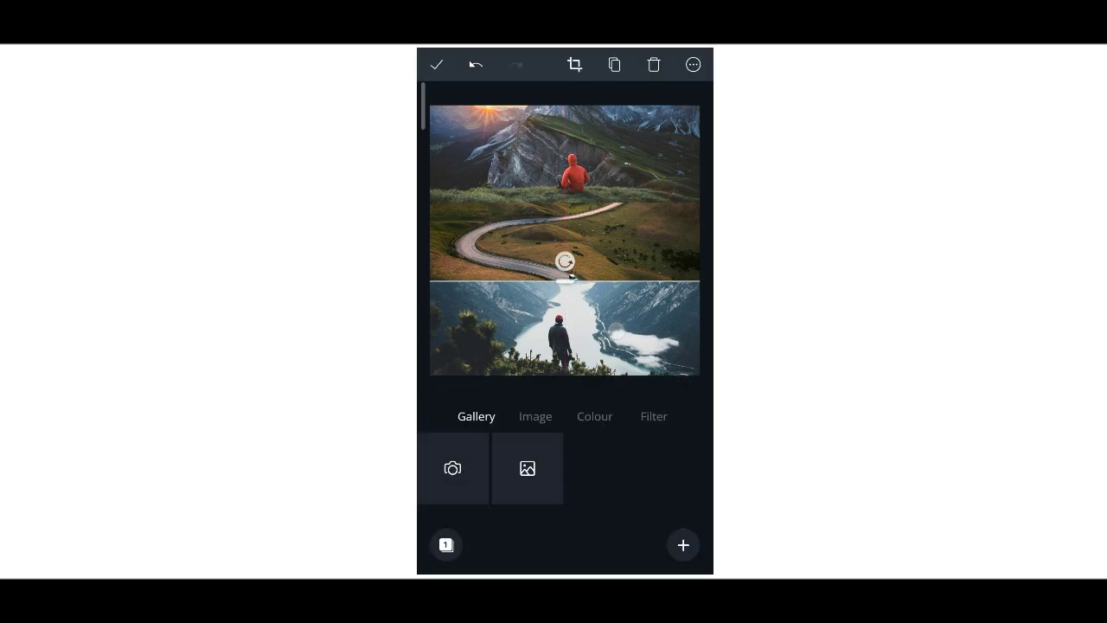
pyautogui.click(576, 63)
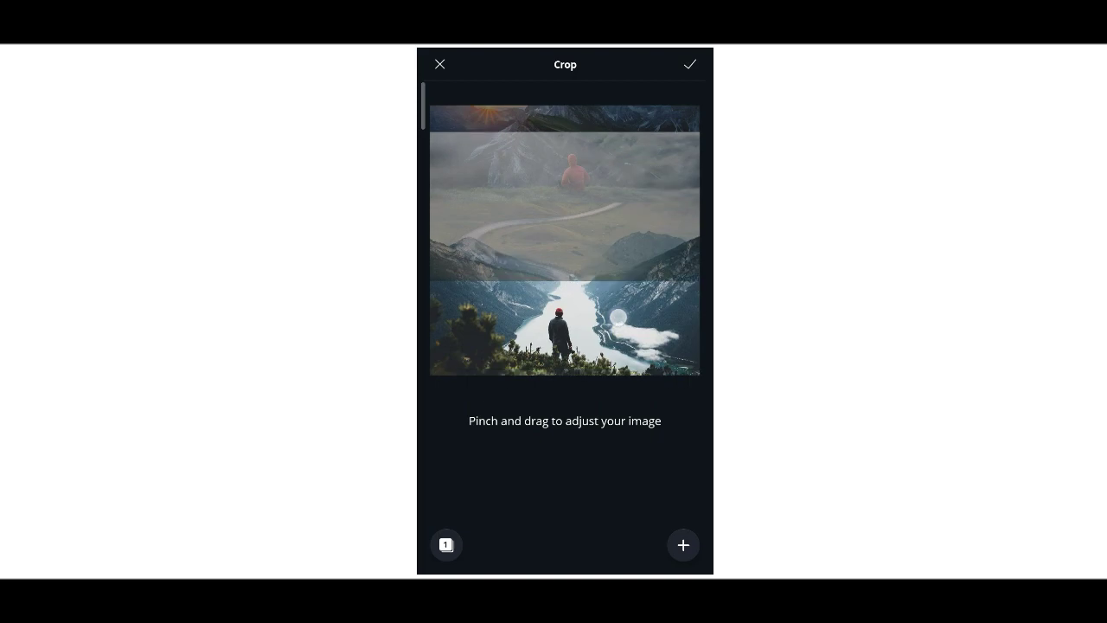
pyautogui.moveTo(621, 326); pyautogui.dragTo(617, 304)
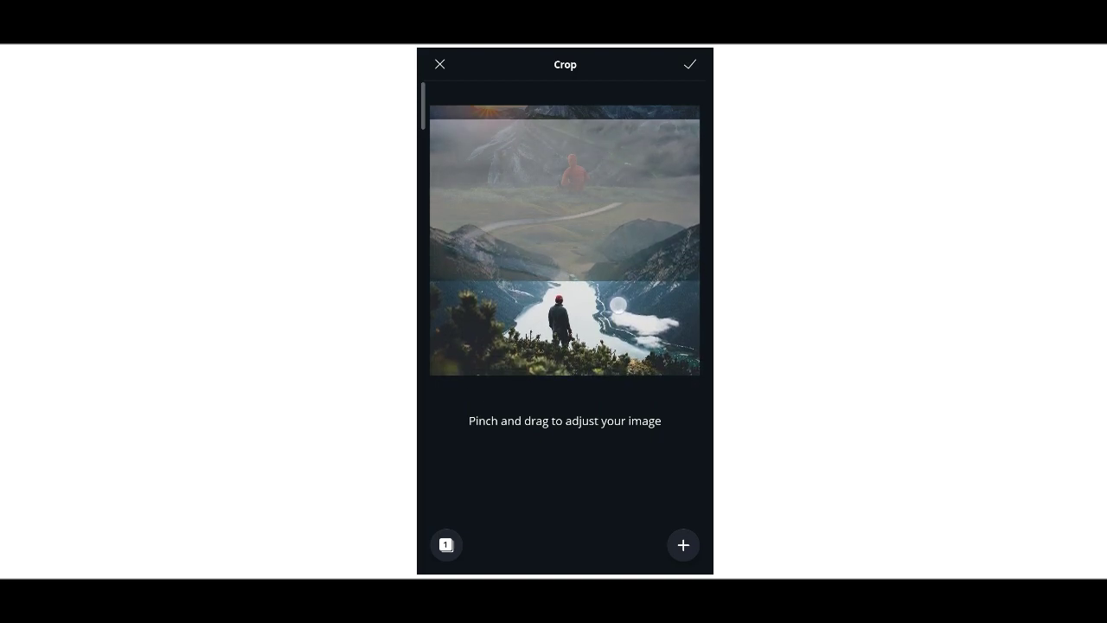
pyautogui.click(690, 64)
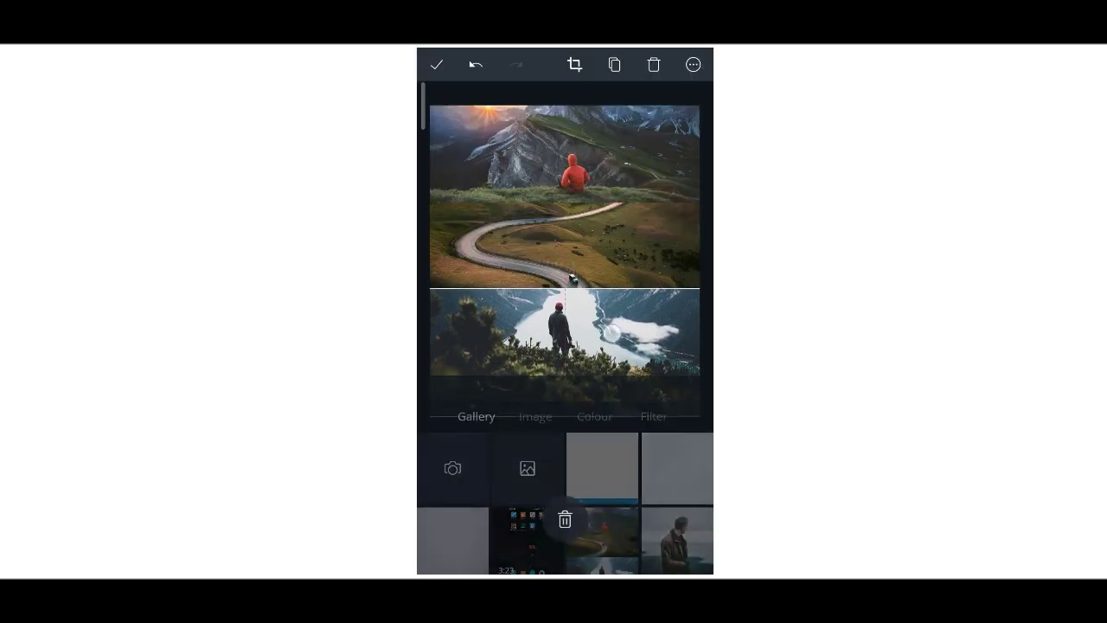
pyautogui.moveTo(566, 325)
pyautogui.mouseDown()
pyautogui.moveTo(612, 342)
pyautogui.moveTo(566, 277)
pyautogui.mouseUp()
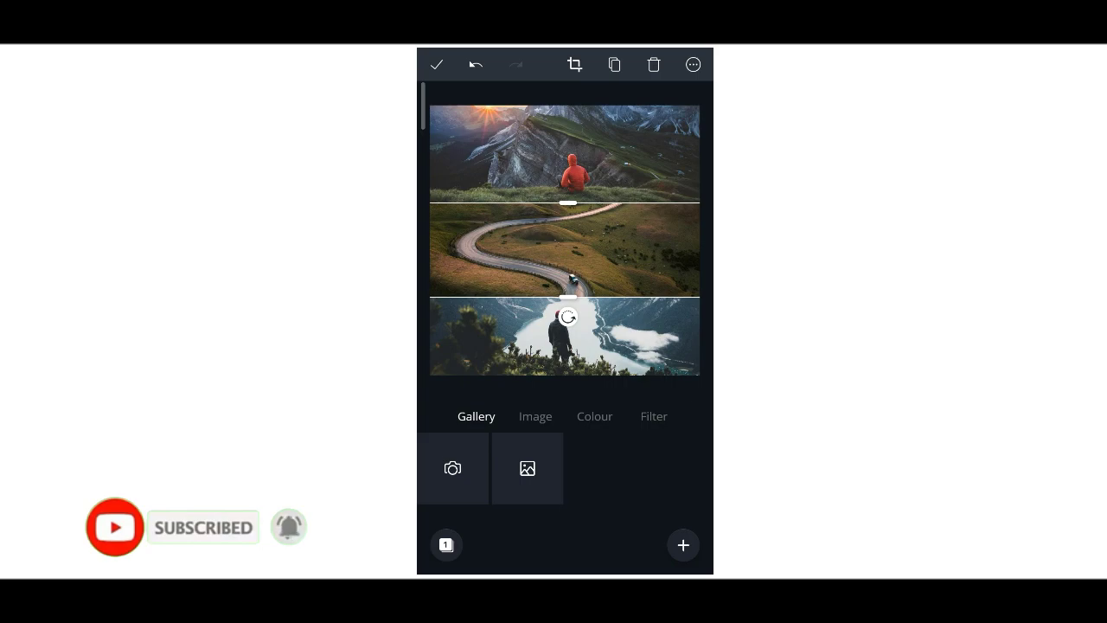
pyautogui.click(437, 64)
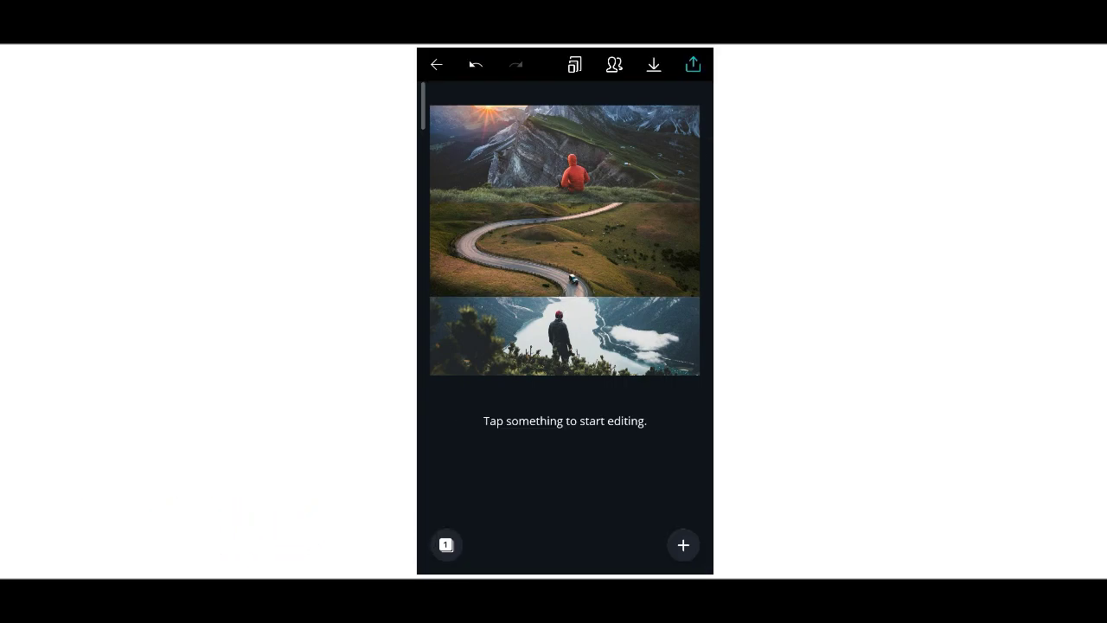
# Open the share panel from the icon at the top right of the editor
pyautogui.click(654, 64)
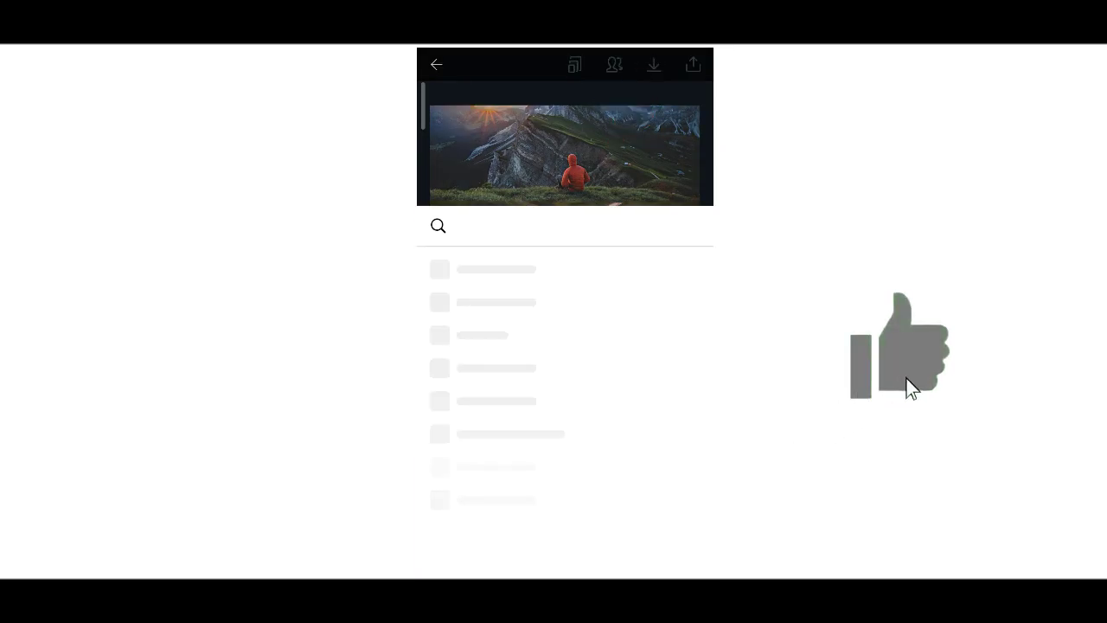